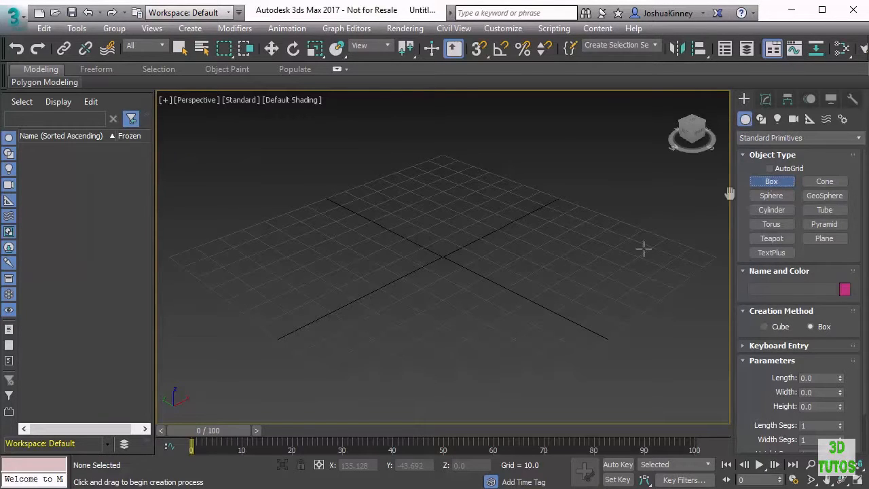
Create a cube about 52.35 units per side at the grid centre using the Cube creation method, and activate the Scale tool
{"action": "left_click", "coordinate": [762, 327]}
{"action": "left_click_drag", "start_coordinate": [442, 262], "coordinate": [440, 224]}
{"action": "middle_click_drag", "start_coordinate": [452, 228], "coordinate": [448, 276]}
{"action": "key", "text": "r"}
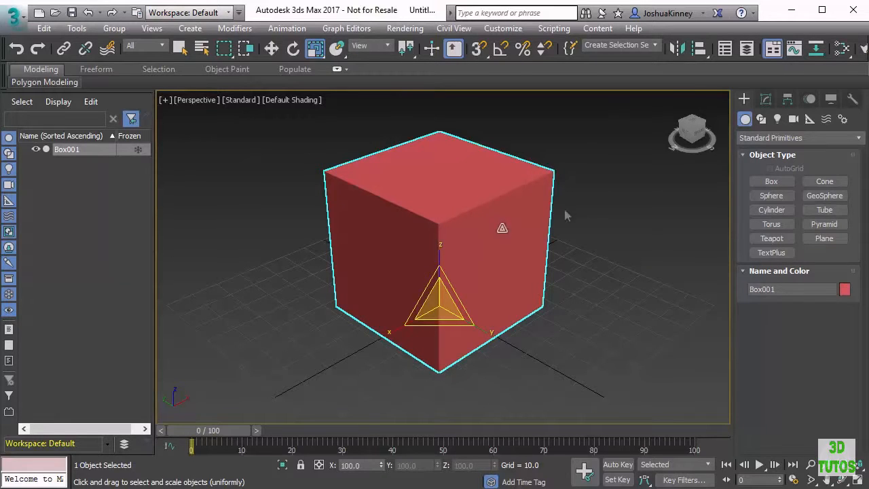
Set the box's length, width and height to 50 each
{"action": "left_click", "coordinate": [765, 99]}
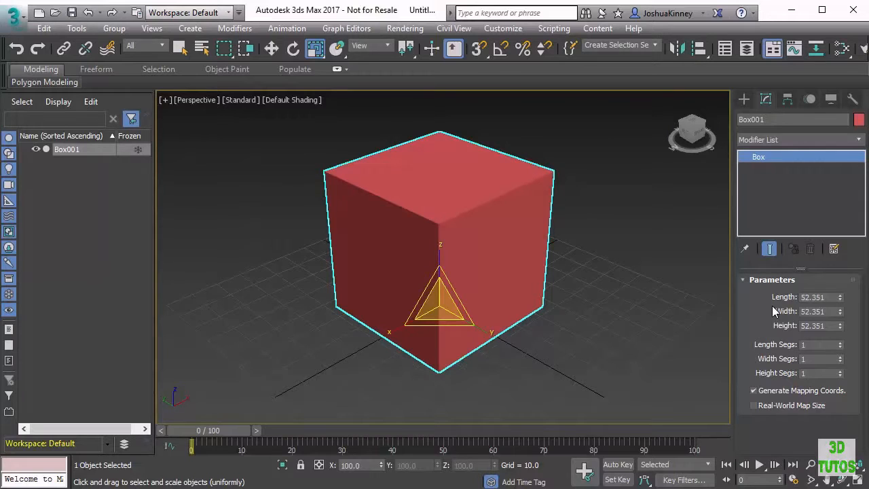
{"action": "double_click", "coordinate": [827, 298]}
{"action": "type", "text": "50"}
{"action": "key", "text": "Return"}
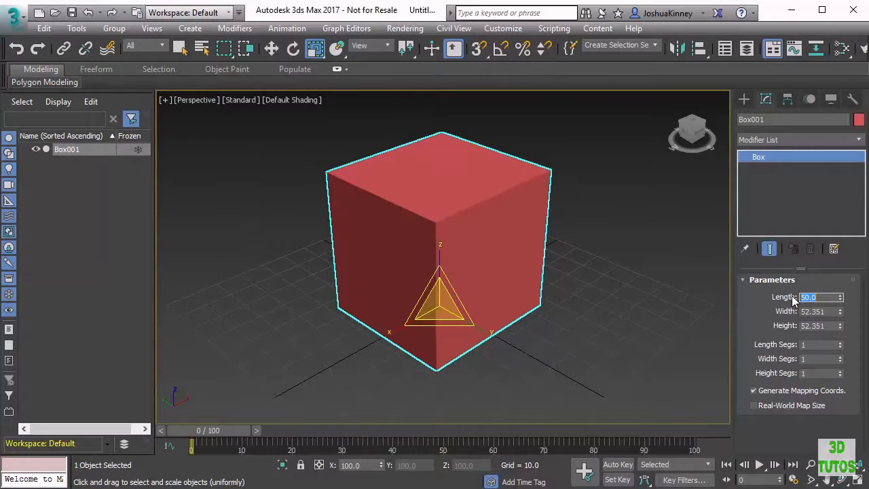
{"action": "double_click", "coordinate": [803, 312]}
{"action": "type", "text": "50"}
{"action": "key", "text": "Return"}
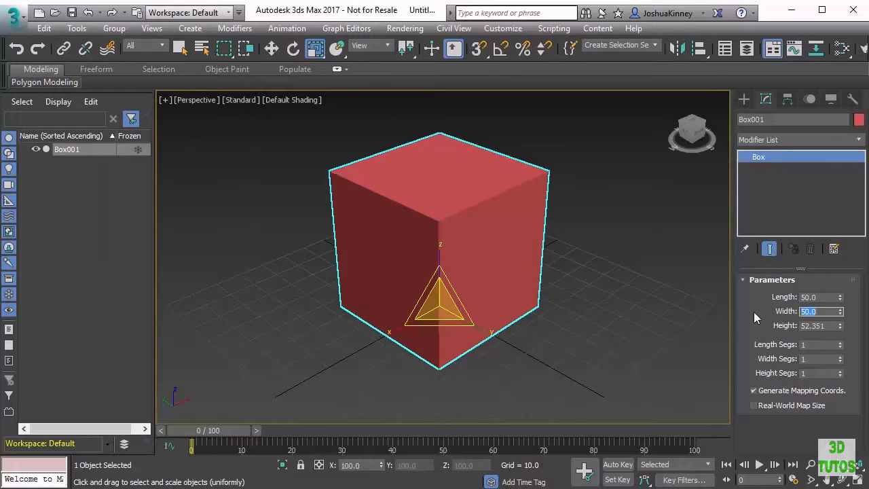
{"action": "double_click", "coordinate": [826, 326]}
{"action": "type", "text": "50"}
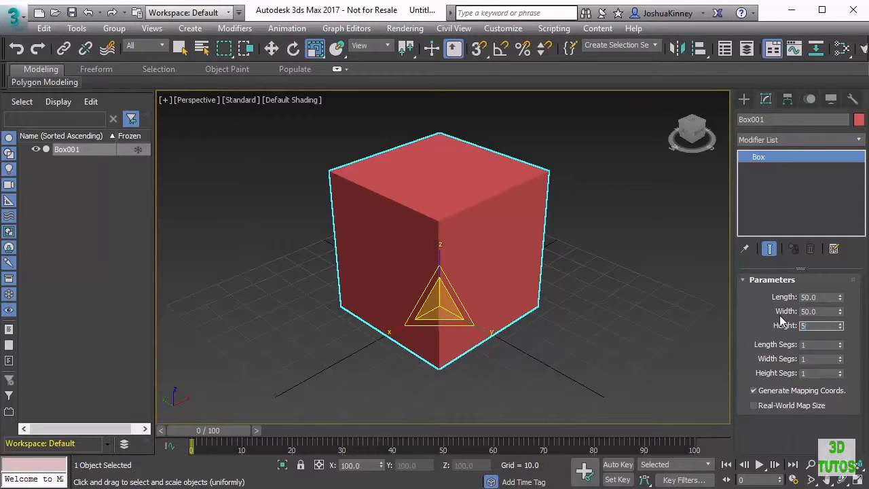
{"action": "key", "text": "Return"}
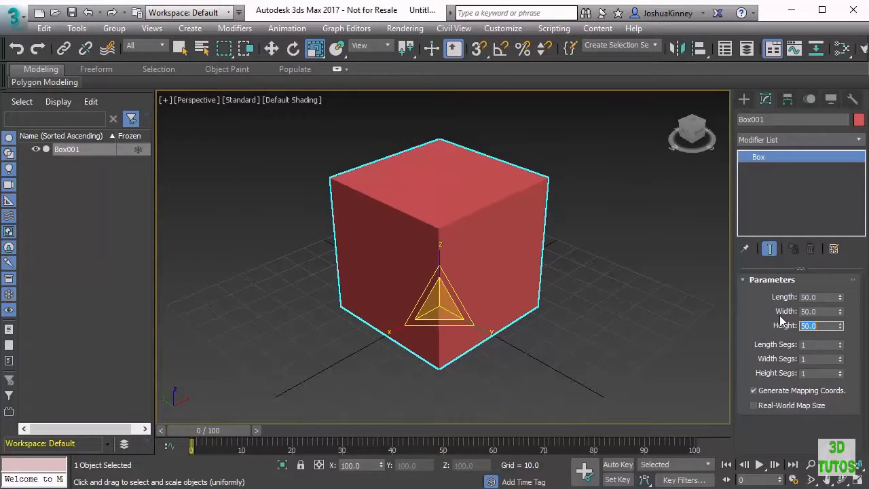
Show edged faces in the viewport and set the box's length segments to 3
{"action": "left_click", "coordinate": [840, 342]}
{"action": "key", "text": "F4"}
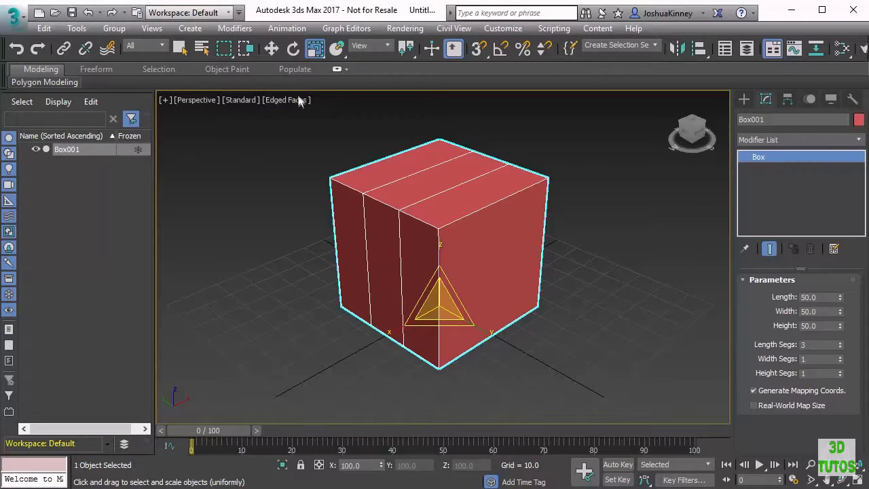
{"action": "left_click", "coordinate": [840, 346]}
{"action": "left_click", "coordinate": [841, 346]}
{"action": "left_click", "coordinate": [840, 342]}
{"action": "left_click", "coordinate": [842, 342]}
{"action": "left_click", "coordinate": [841, 342]}
{"action": "left_click", "coordinate": [840, 347]}
{"action": "left_click", "coordinate": [841, 347]}
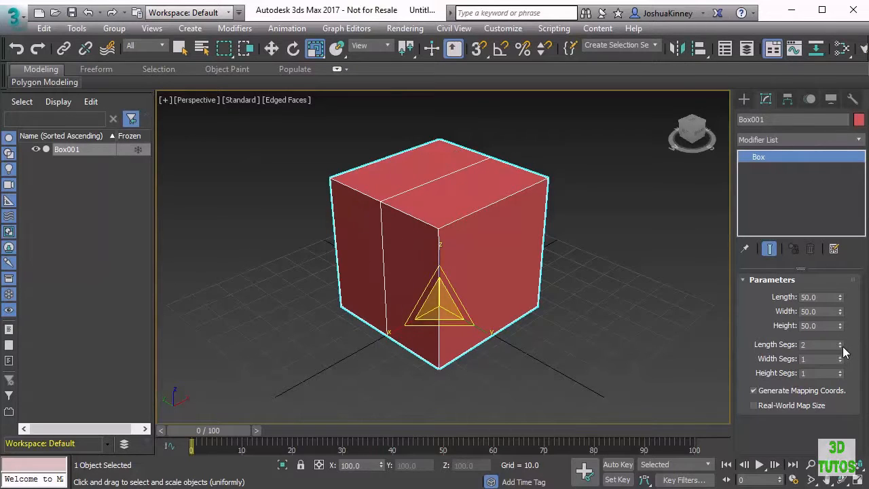
{"action": "left_click", "coordinate": [841, 342]}
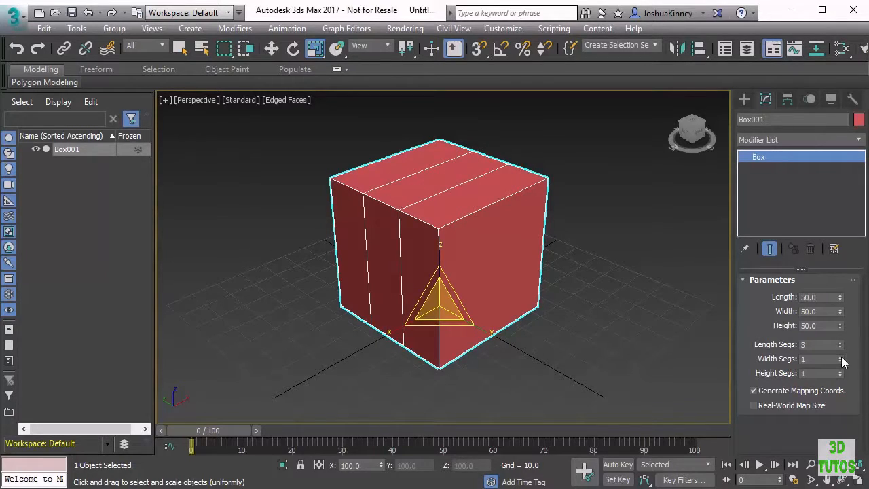
Set the box's width segments and height segments to 3 each
{"action": "left_click", "coordinate": [840, 356]}
{"action": "left_click", "coordinate": [840, 357]}
{"action": "left_click", "coordinate": [840, 370]}
{"action": "left_click", "coordinate": [840, 370]}
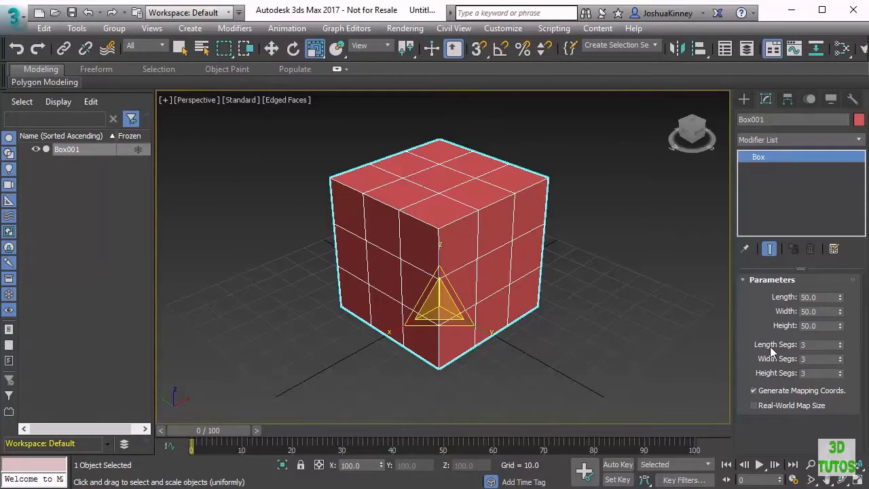
Convert the box to an Editable Poly
{"action": "right_click", "coordinate": [445, 245]}
{"action": "mouse_move", "coordinate": [514, 387]}
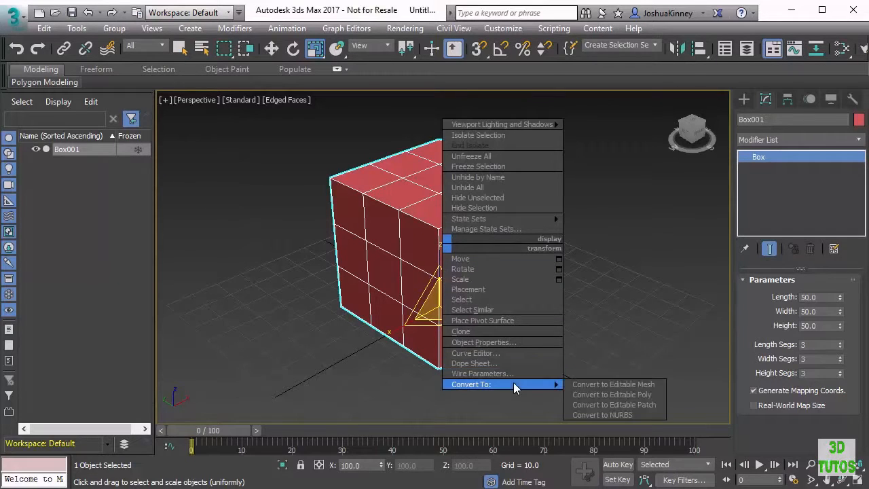
{"action": "left_click", "coordinate": [610, 394]}
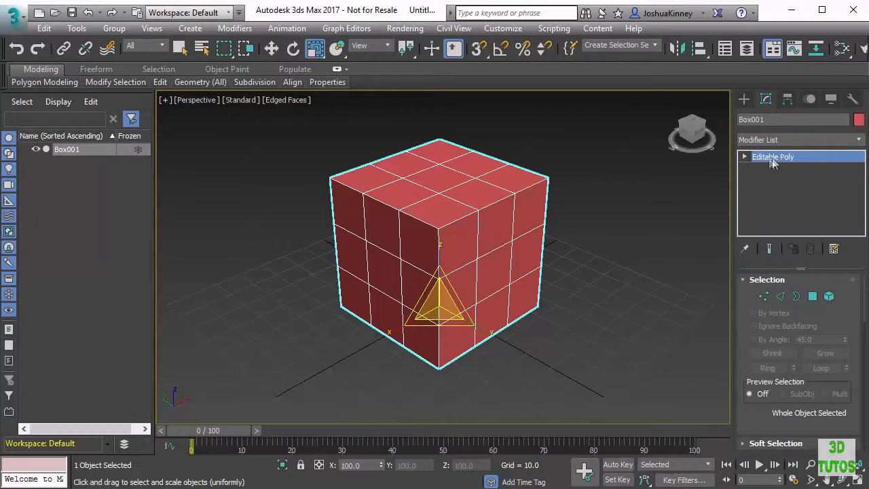
{"action": "scroll", "coordinate": [799, 358], "scroll_direction": "down", "scroll_amount": 3}
{"action": "scroll", "coordinate": [799, 358], "scroll_direction": "down", "scroll_amount": 20}
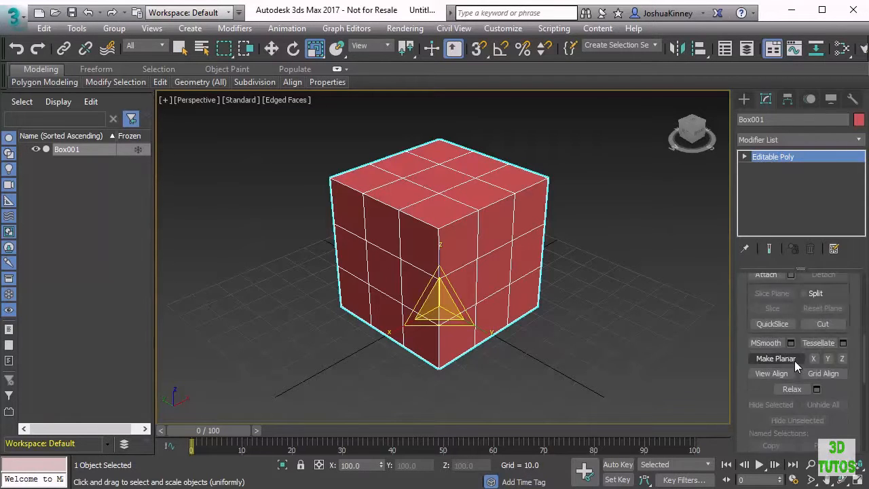
{"action": "scroll", "coordinate": [786, 368], "scroll_direction": "up", "scroll_amount": 20}
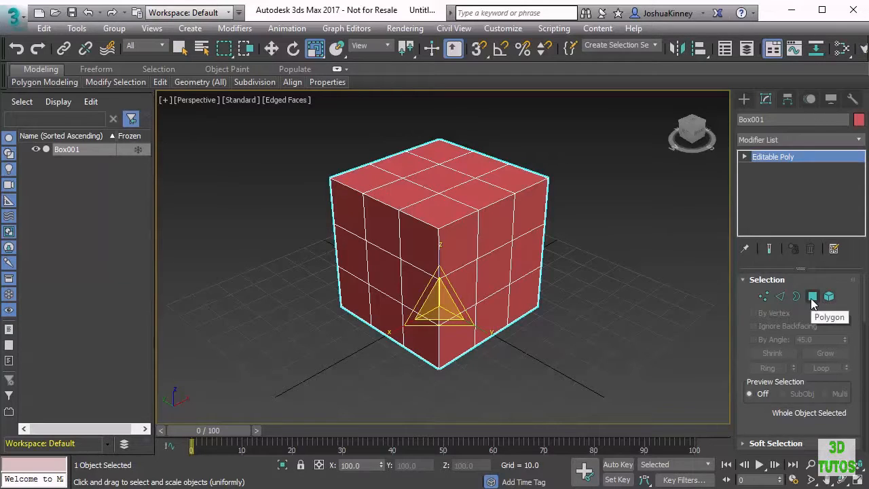
{"action": "scroll", "coordinate": [812, 300], "scroll_direction": "down", "scroll_amount": 1}
{"action": "scroll", "coordinate": [785, 325], "scroll_direction": "up", "scroll_amount": 1}
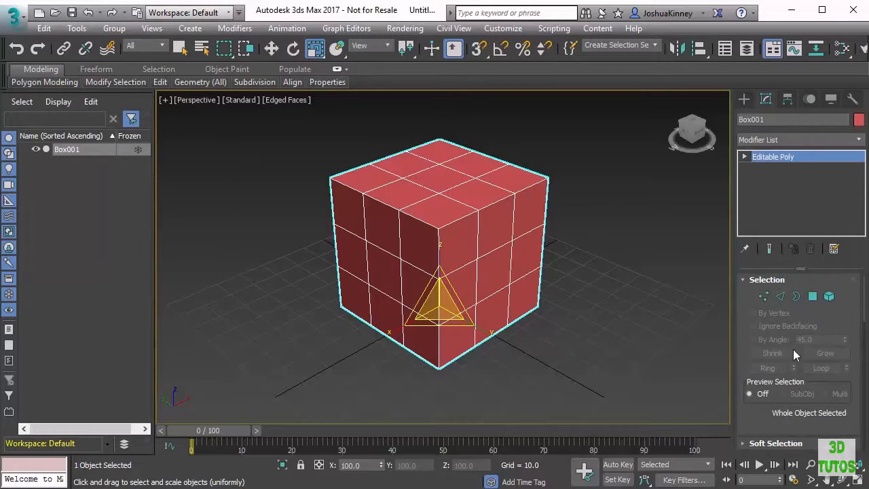
Select the nearest top corner vertex of the box at Vertex level and activate the Move tool
{"action": "left_click", "coordinate": [763, 297]}
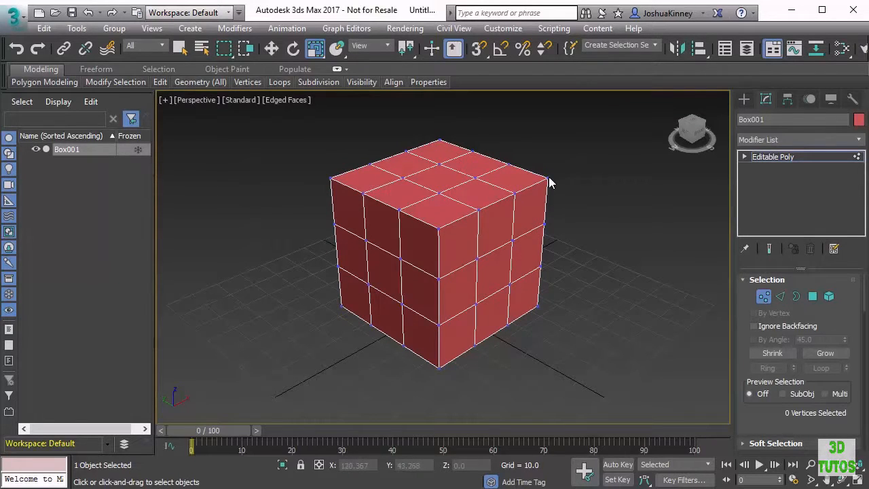
{"action": "left_click", "coordinate": [438, 227]}
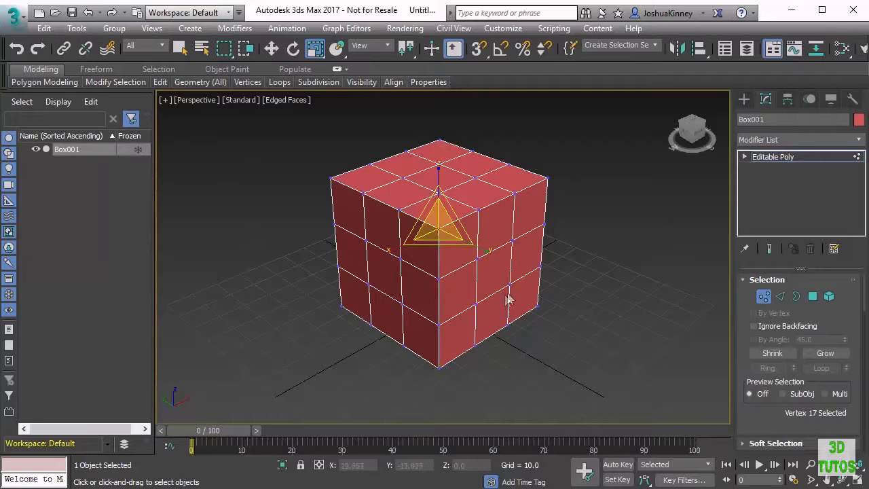
{"action": "left_click", "coordinate": [271, 49]}
Move the corner vertex down to about Z 42.5 and inward to about X -17, Y -15.5
{"action": "left_click_drag", "start_coordinate": [438, 194], "coordinate": [438, 221]}
{"action": "middle_click_drag", "start_coordinate": [393, 270], "coordinate": [529, 271], "text": "alt"}
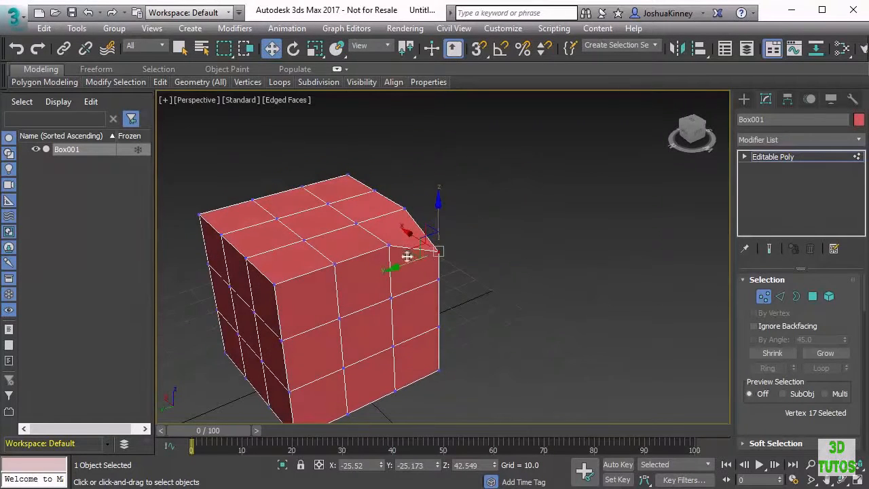
{"action": "left_click_drag", "start_coordinate": [407, 249], "coordinate": [366, 252]}
{"action": "middle_click_drag", "start_coordinate": [431, 248], "coordinate": [324, 219], "text": "alt"}
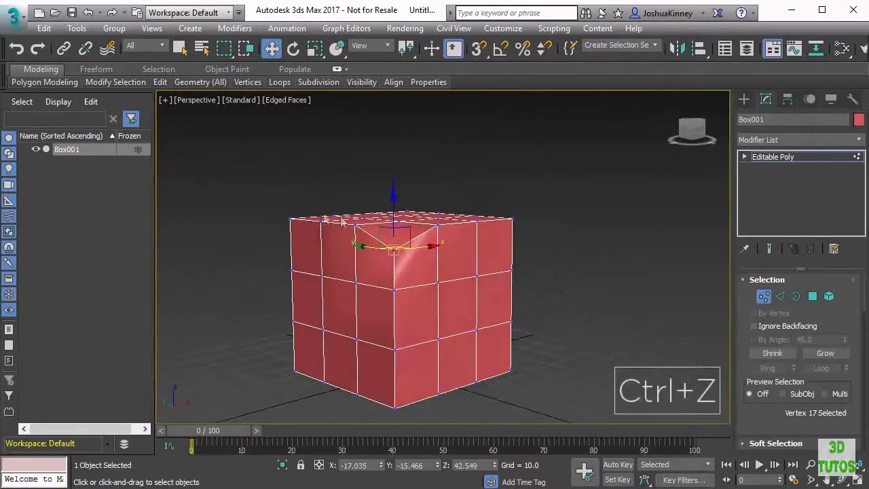
Undo both moves of the corner vertex
{"action": "key", "text": "ctrl+z"}
{"action": "key", "text": "ctrl+z"}
{"action": "middle_click_drag", "start_coordinate": [410, 220], "coordinate": [456, 258], "text": "alt"}
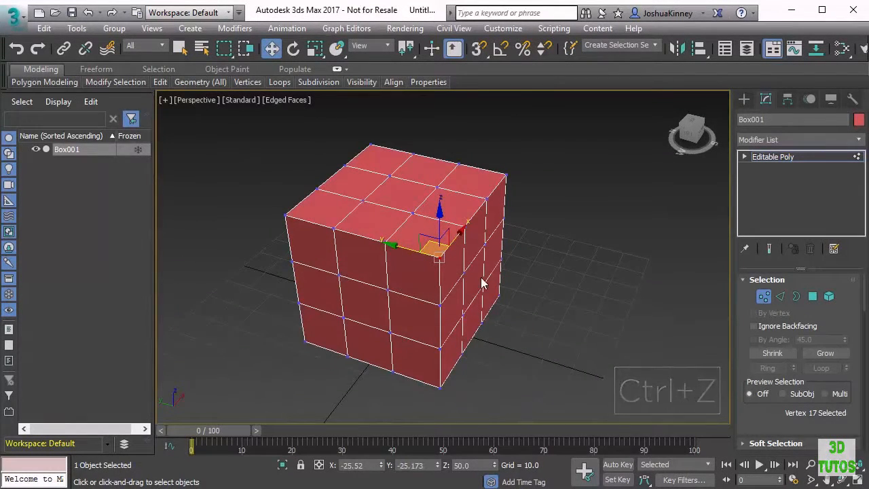
Select the four vertices around the centre polygon of the box's front face
{"action": "middle_click_drag", "start_coordinate": [429, 289], "coordinate": [414, 275], "text": "alt"}
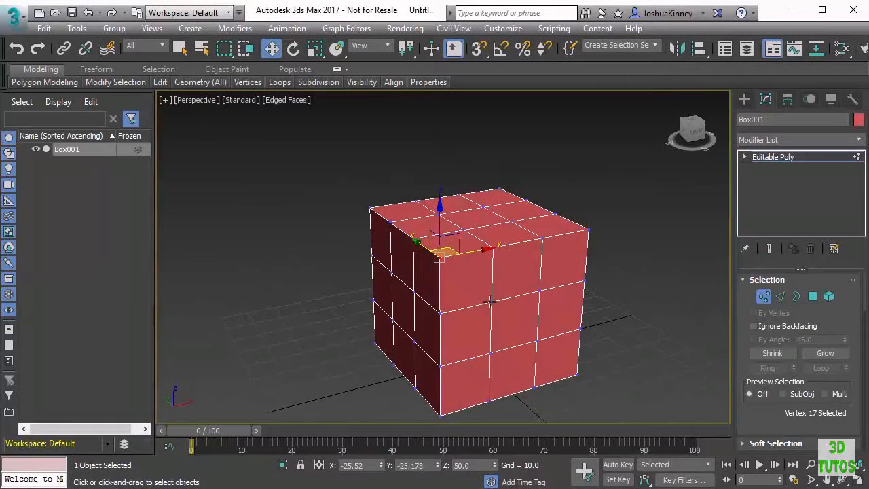
{"action": "left_click", "coordinate": [490, 302]}
{"action": "left_click", "coordinate": [540, 289], "text": "ctrl"}
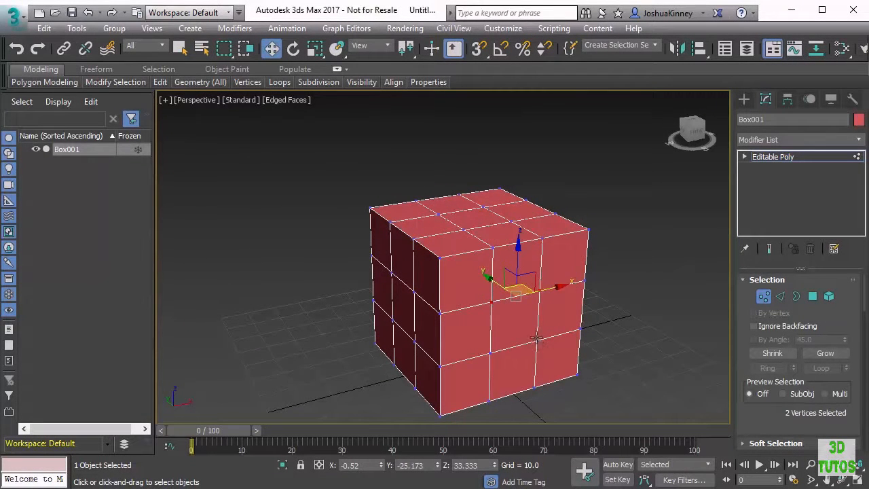
{"action": "left_click", "coordinate": [536, 336], "text": "ctrl"}
{"action": "left_click", "coordinate": [490, 352], "text": "ctrl"}
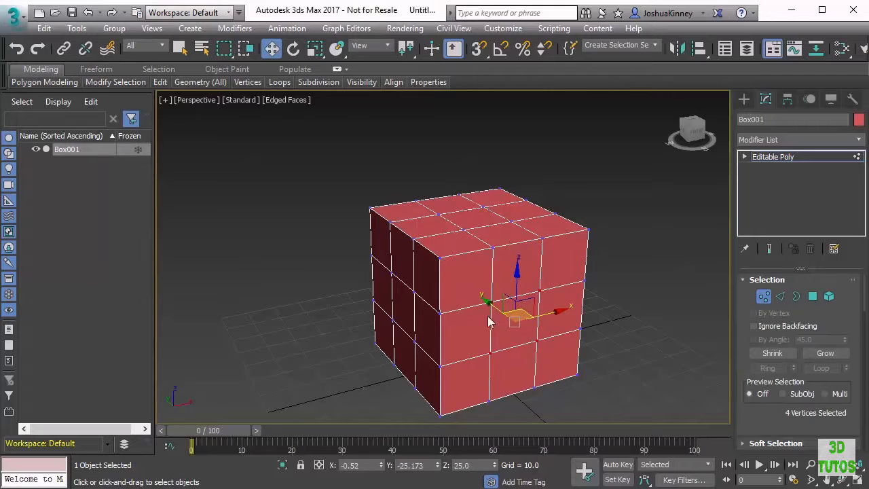
Region-select the vertices around the front face's centre polygon and inspect the far sides of the box for extra selected vertices
{"action": "left_click_drag", "start_coordinate": [473, 279], "coordinate": [557, 373]}
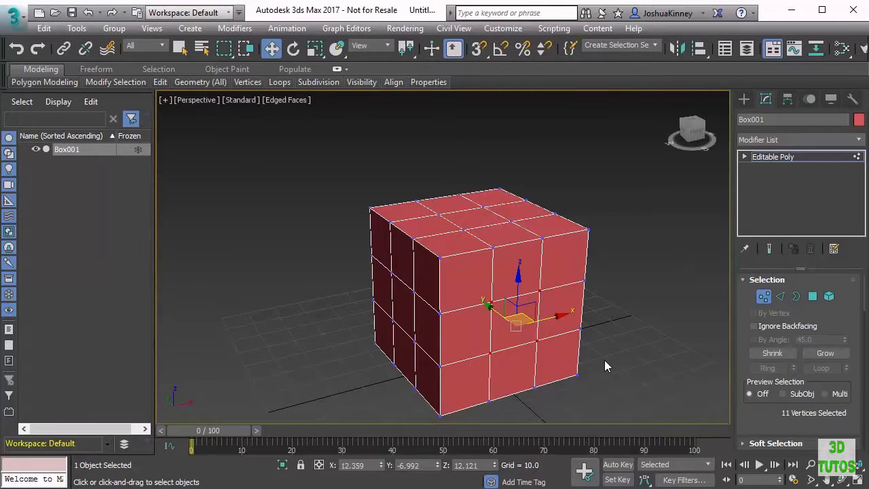
{"action": "middle_click_drag", "start_coordinate": [592, 315], "coordinate": [530, 338], "text": "alt"}
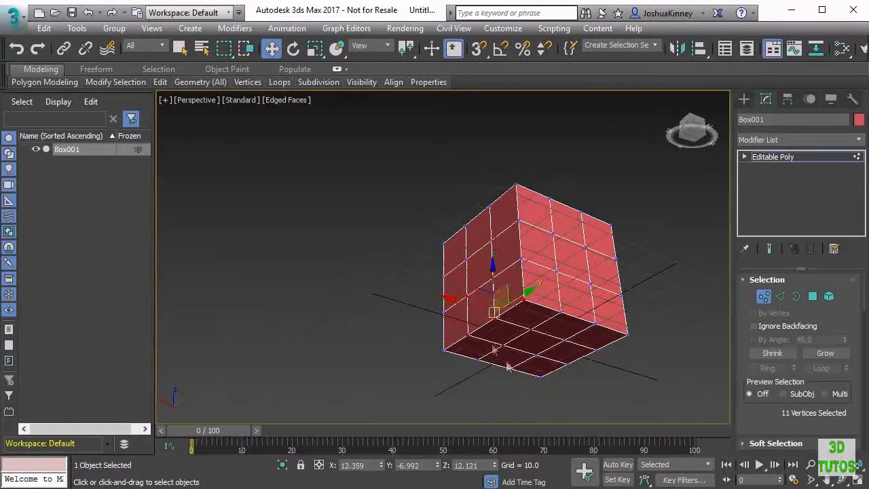
{"action": "middle_click_drag", "start_coordinate": [469, 252], "coordinate": [673, 332], "text": "alt"}
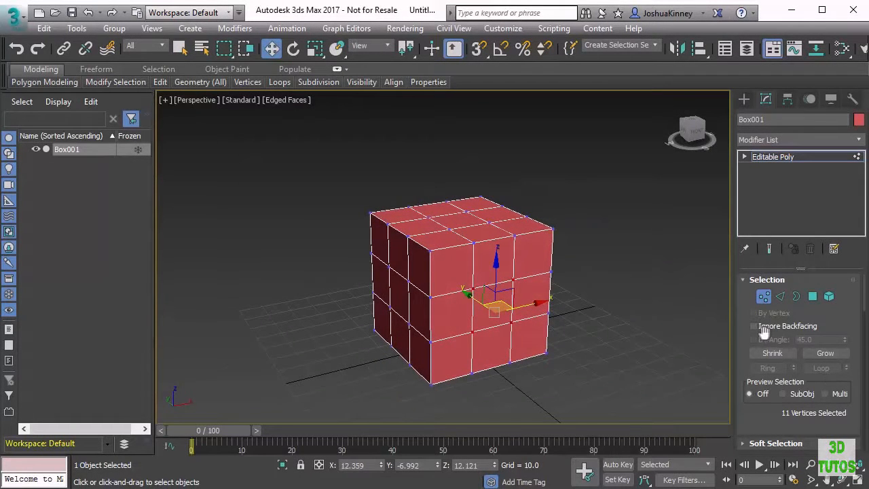
Enable Ignore Backfacing and region-select only the four vertices around the front face's centre polygon
{"action": "left_click", "coordinate": [755, 326]}
{"action": "left_click", "coordinate": [466, 282]}
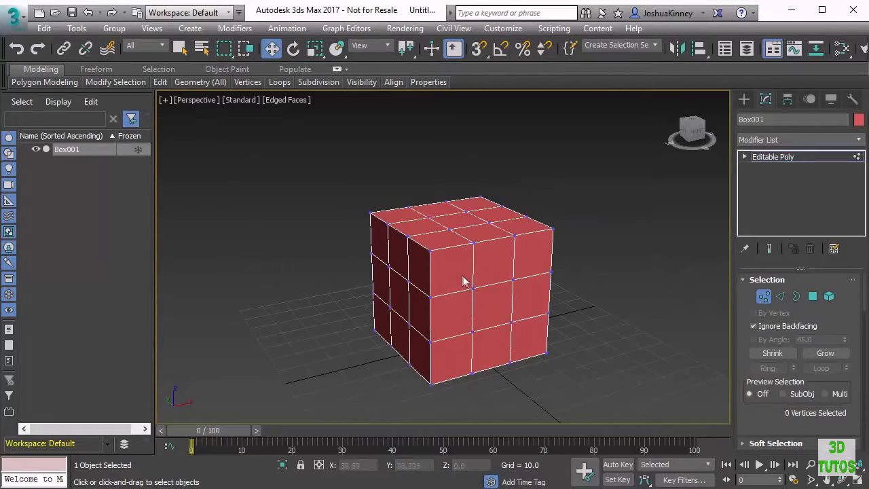
{"action": "left_click_drag", "start_coordinate": [522, 348], "coordinate": [523, 348]}
{"action": "middle_click_drag", "start_coordinate": [551, 351], "coordinate": [614, 348], "text": "alt"}
{"action": "middle_click_drag", "start_coordinate": [481, 305], "coordinate": [469, 304], "text": "alt"}
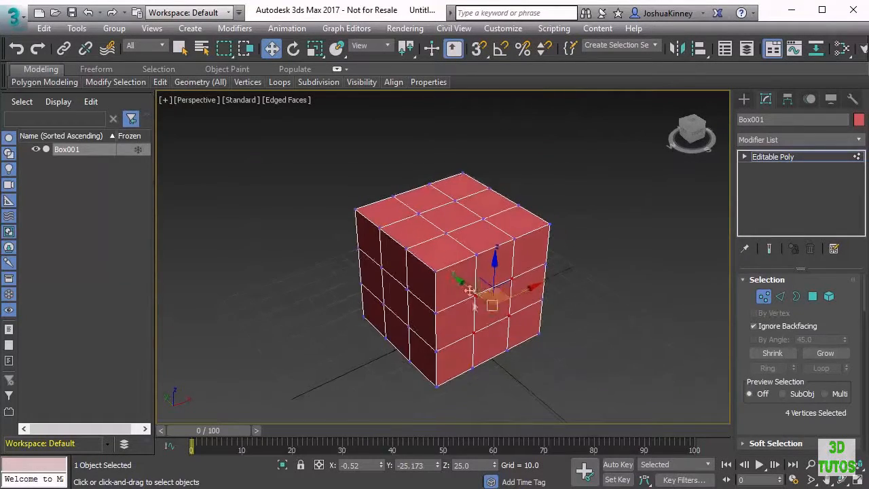
Try moving the four selected vertices outward along the Y axis and undo the move
{"action": "left_click_drag", "start_coordinate": [462, 281], "coordinate": [500, 310]}
{"action": "middle_click_drag", "start_coordinate": [495, 342], "coordinate": [427, 286], "text": "alt"}
{"action": "key", "text": "ctrl+z"}
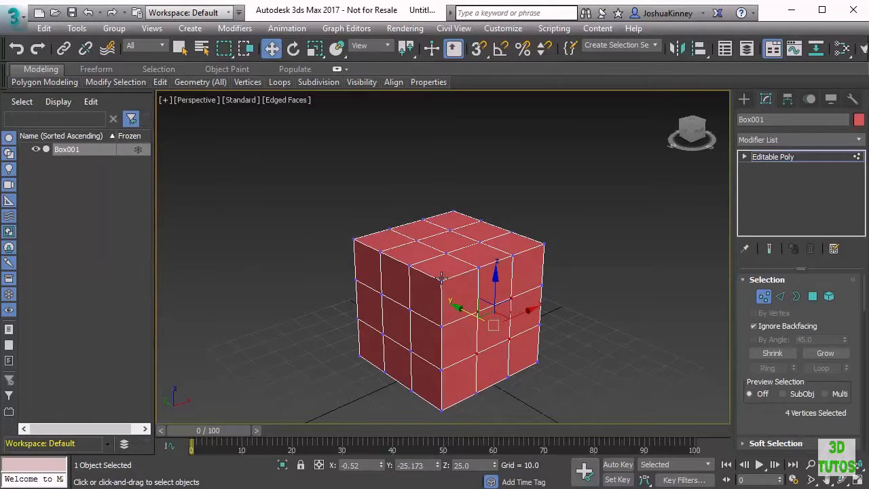
Switch to Edge level and select the front face's top edge beside the nearest corner
{"action": "left_click", "coordinate": [781, 296]}
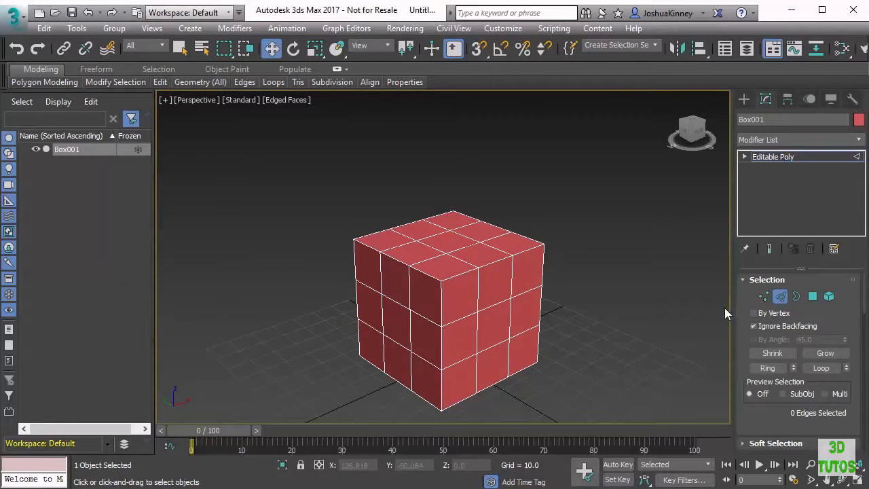
{"action": "left_click", "coordinate": [474, 270]}
{"action": "scroll", "coordinate": [473, 277], "scroll_direction": "up", "scroll_amount": 3}
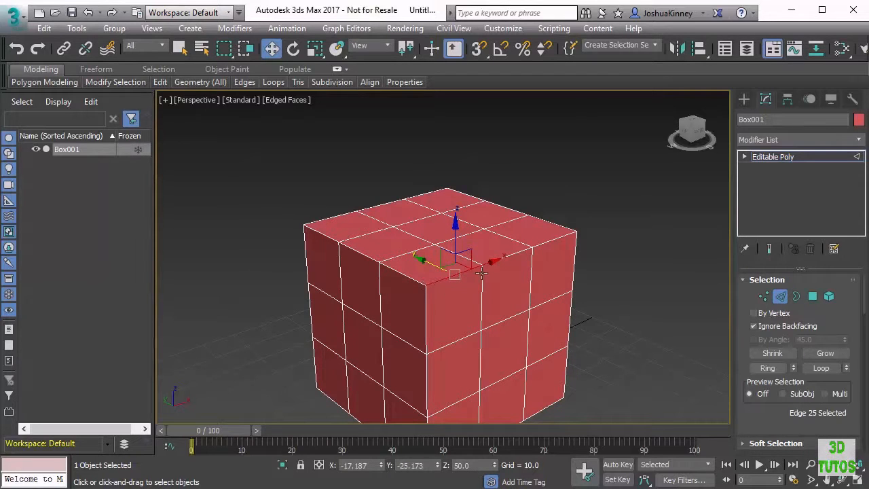
{"action": "middle_click_drag", "start_coordinate": [463, 271], "coordinate": [455, 297], "text": "alt"}
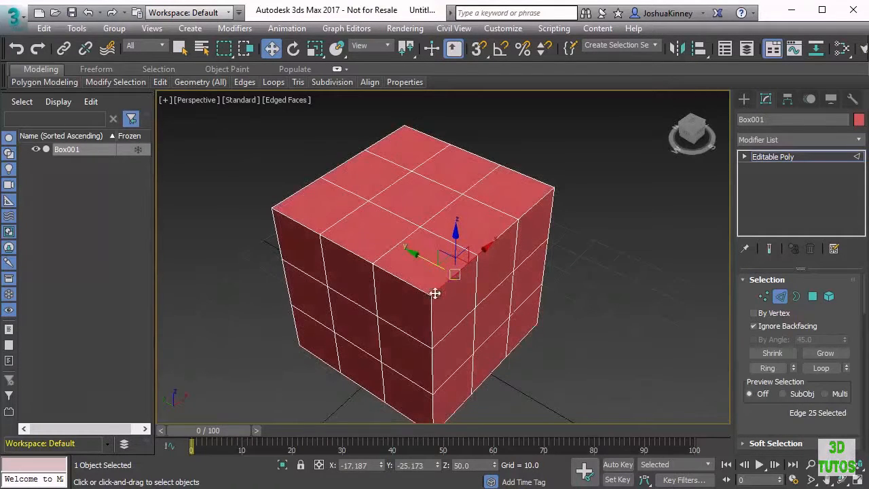
Try moving the middle top edge of the front face in the YZ plane and undo the move
{"action": "middle_click_drag", "start_coordinate": [503, 230], "coordinate": [483, 219], "text": "alt"}
{"action": "left_click", "coordinate": [479, 217]}
{"action": "left_click_drag", "start_coordinate": [480, 218], "coordinate": [526, 194]}
{"action": "middle_click_drag", "start_coordinate": [563, 222], "coordinate": [434, 188], "text": "alt"}
{"action": "middle_click_drag", "start_coordinate": [559, 207], "coordinate": [640, 265], "text": "alt"}
{"action": "key", "text": "ctrl+z"}
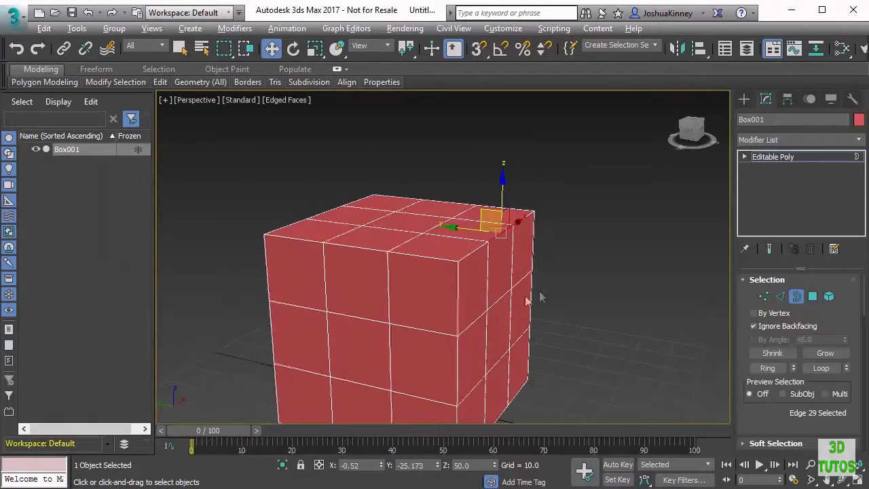
Clear the edge selection at Border level and try to region-select borders across the whole cube
{"action": "middle_click_drag", "start_coordinate": [541, 292], "coordinate": [616, 304], "text": "alt"}
{"action": "left_click", "coordinate": [616, 304]}
{"action": "middle_click_drag", "start_coordinate": [553, 309], "coordinate": [582, 311], "text": "alt"}
{"action": "scroll", "coordinate": [582, 311], "scroll_direction": "up", "scroll_amount": 3}
{"action": "scroll", "coordinate": [582, 311], "scroll_direction": "down", "scroll_amount": 5}
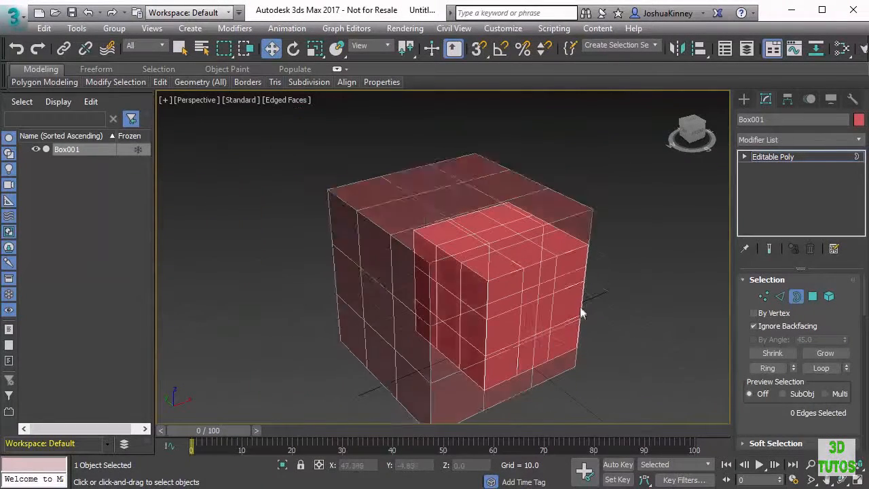
{"action": "left_click_drag", "start_coordinate": [341, 144], "coordinate": [659, 413]}
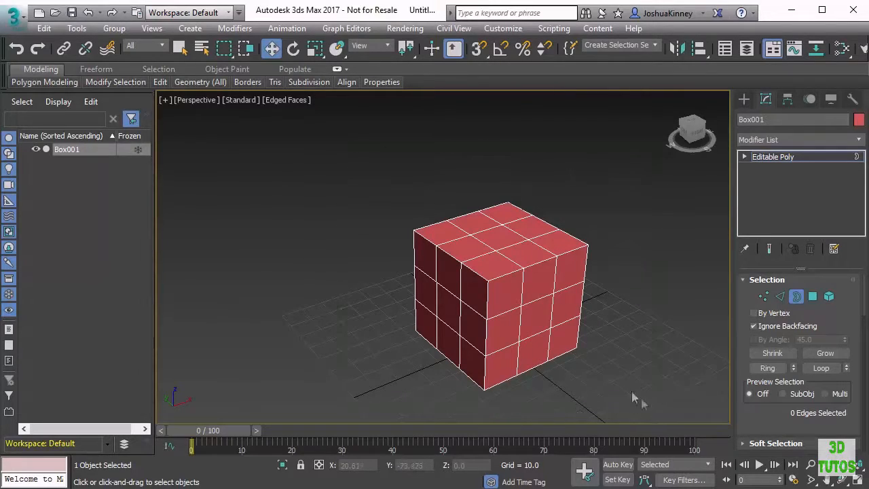
Try to region-select borders across the cube again, viewed from another side
{"action": "middle_click_drag", "start_coordinate": [455, 330], "coordinate": [653, 347], "text": "alt"}
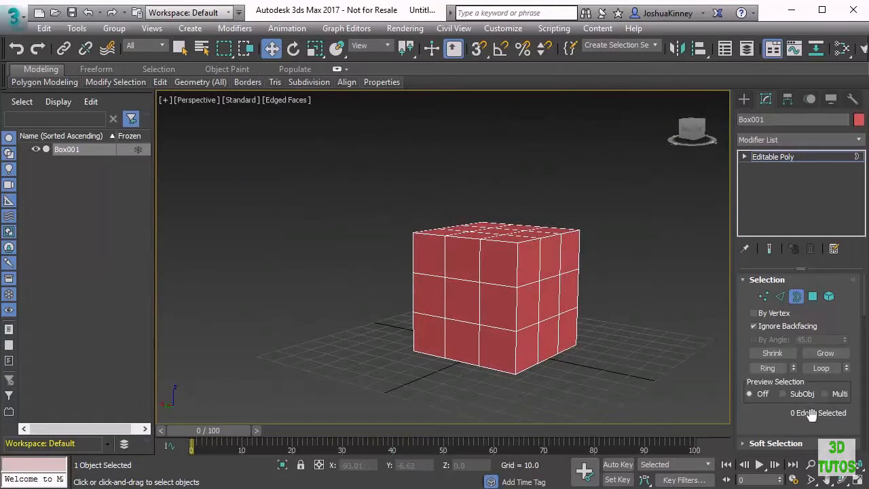
{"action": "left_click_drag", "start_coordinate": [359, 185], "coordinate": [635, 403]}
{"action": "middle_click_drag", "start_coordinate": [578, 289], "coordinate": [551, 291], "text": "alt"}
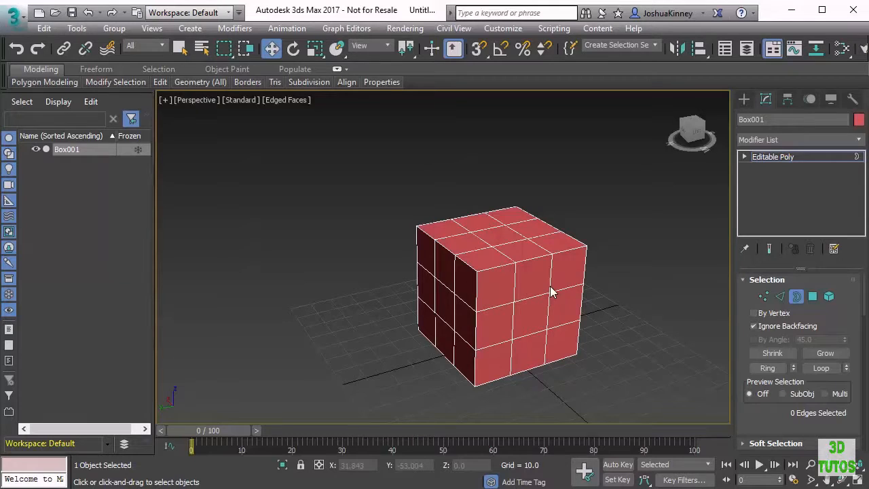
Switch to Polygon level and select single polygons on the front face in turn, ending with the top one at the nearest corner
{"action": "left_click", "coordinate": [812, 296]}
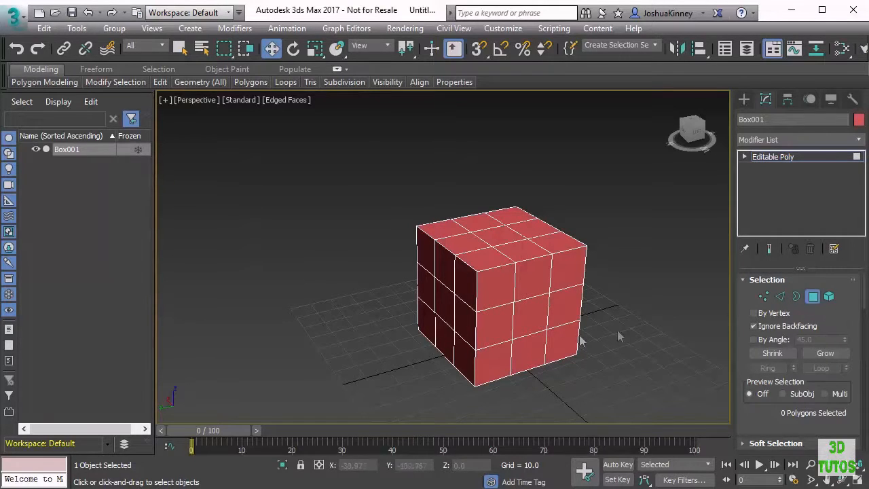
{"action": "left_click", "coordinate": [535, 319]}
{"action": "left_click", "coordinate": [574, 311]}
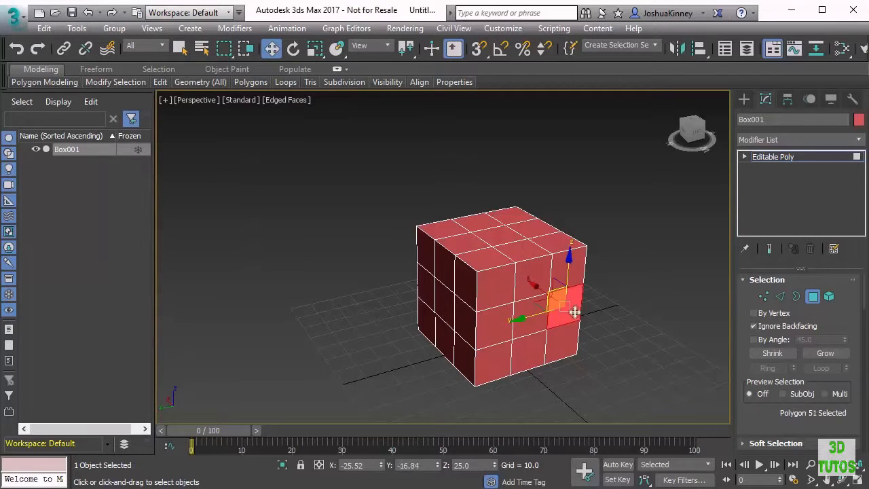
{"action": "left_click", "coordinate": [554, 267]}
{"action": "left_click", "coordinate": [527, 273]}
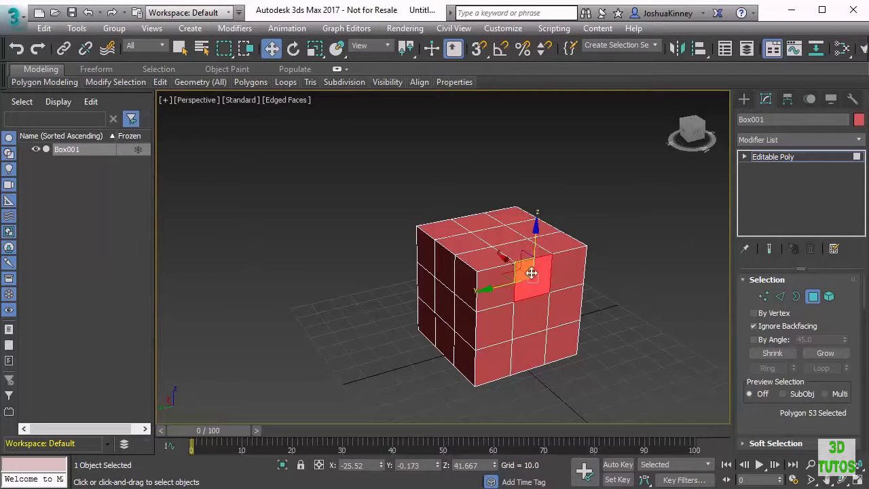
{"action": "left_click", "coordinate": [495, 294]}
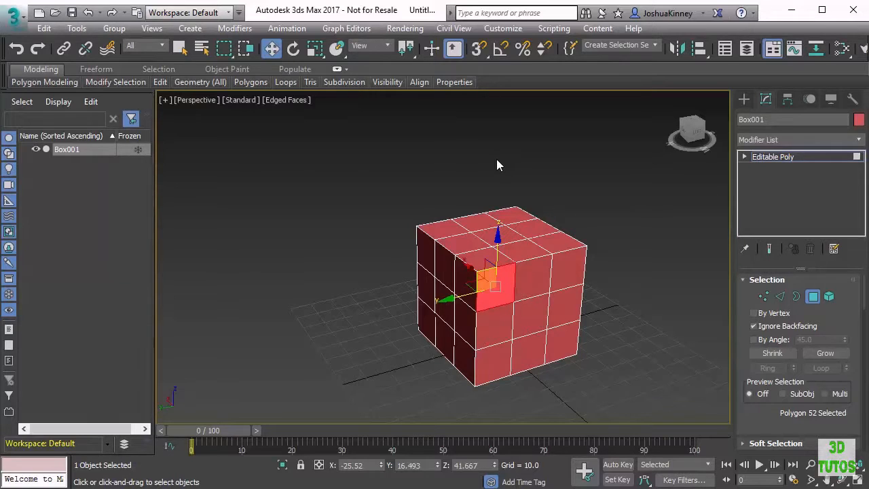
Select further single polygons across the front face in turn, ending with the bottom polygon in the far column
{"action": "scroll", "coordinate": [496, 159], "scroll_direction": "up", "scroll_amount": 3}
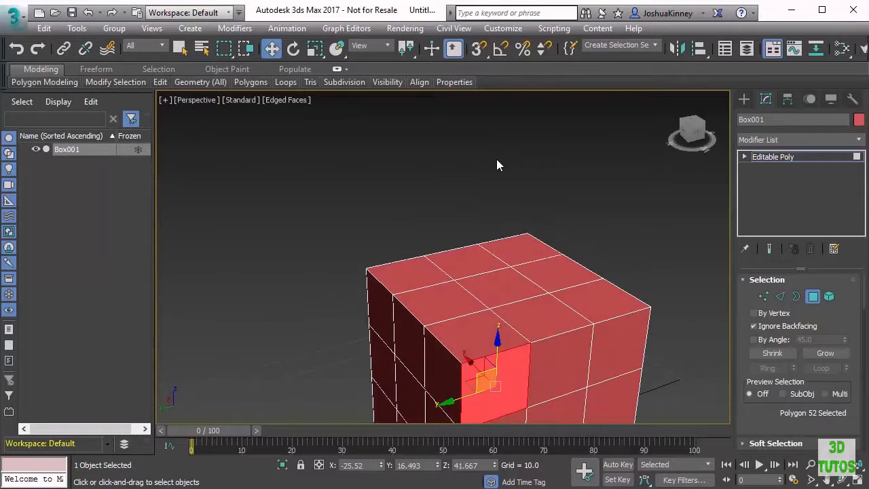
{"action": "middle_click_drag", "start_coordinate": [503, 293], "coordinate": [434, 291]}
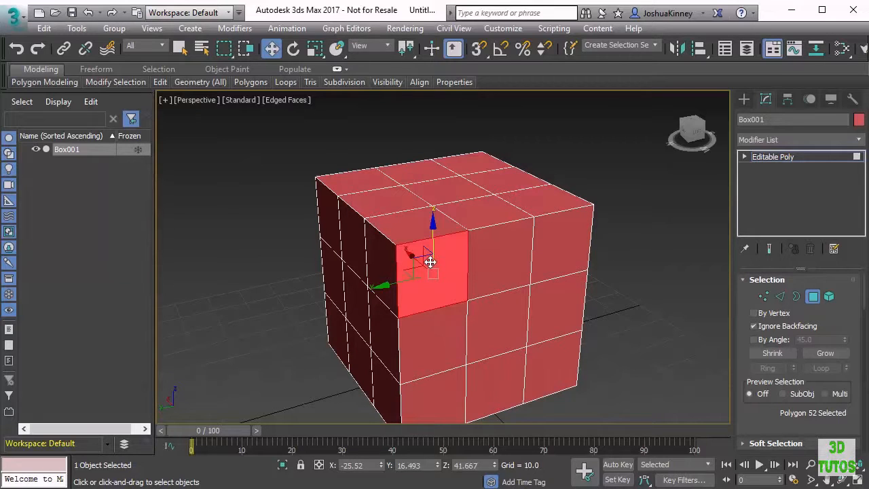
{"action": "left_click", "coordinate": [517, 292]}
{"action": "left_click", "coordinate": [522, 269]}
{"action": "left_click", "coordinate": [564, 259]}
{"action": "left_click", "coordinate": [560, 373]}
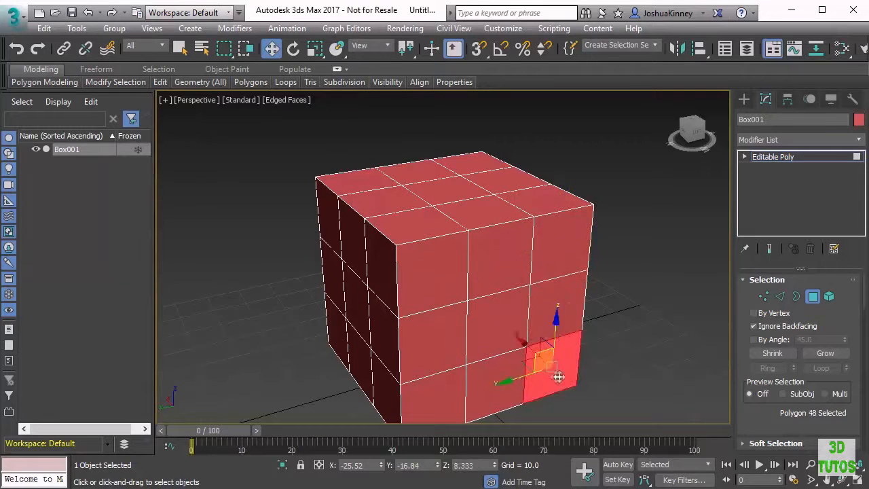
Select the three polygons of the front face's middle column and delete them
{"action": "left_click", "coordinate": [493, 332]}
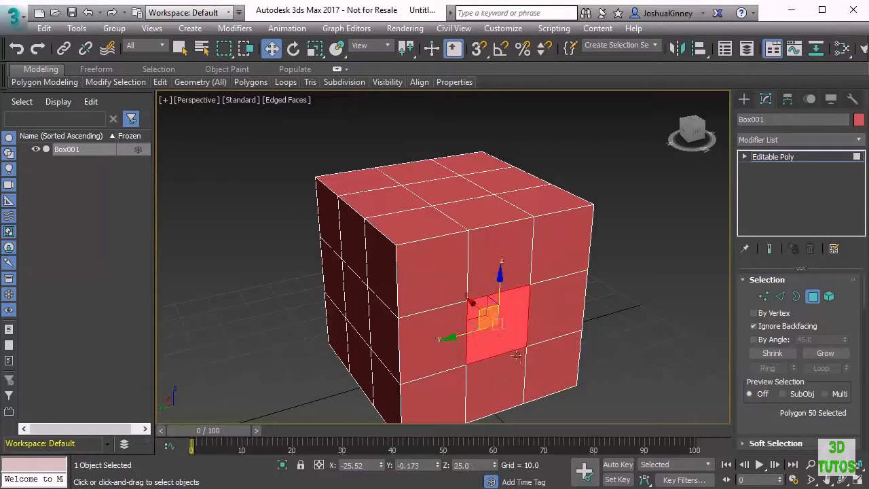
{"action": "left_click", "coordinate": [473, 385], "text": "ctrl"}
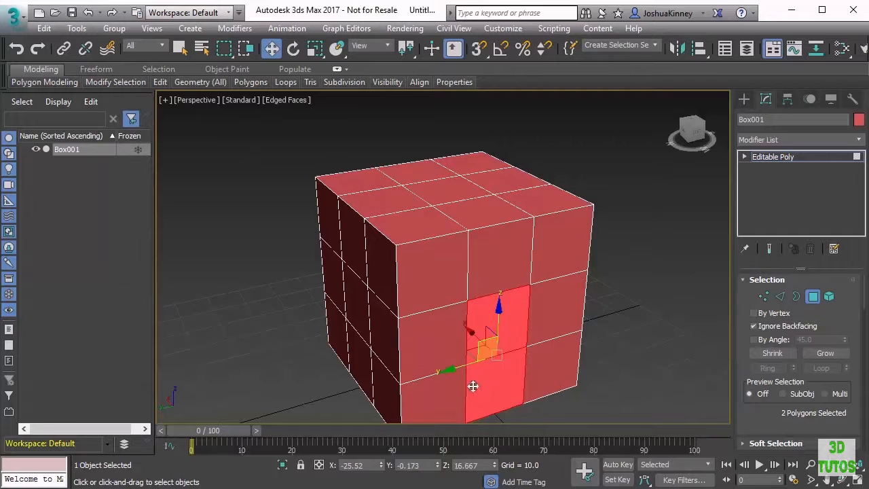
{"action": "left_click", "coordinate": [486, 266], "text": "ctrl"}
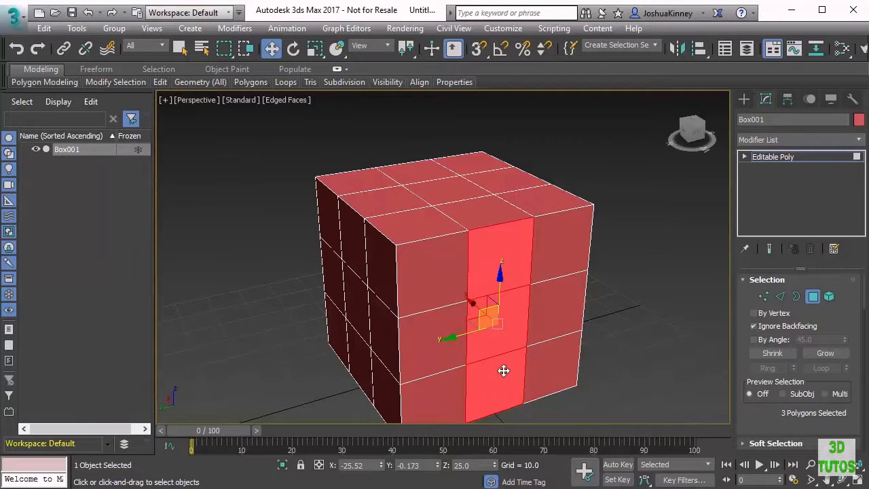
{"action": "key", "text": "Delete"}
Switch to Border level and select the open border around the gap in the front face
{"action": "middle_click_drag", "start_coordinate": [502, 369], "coordinate": [482, 299], "text": "alt"}
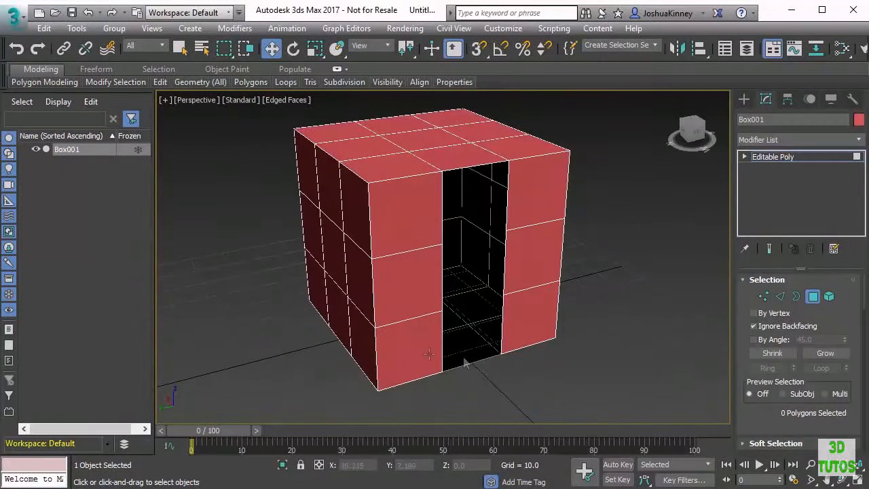
{"action": "middle_click_drag", "start_coordinate": [549, 307], "coordinate": [418, 245], "text": "alt"}
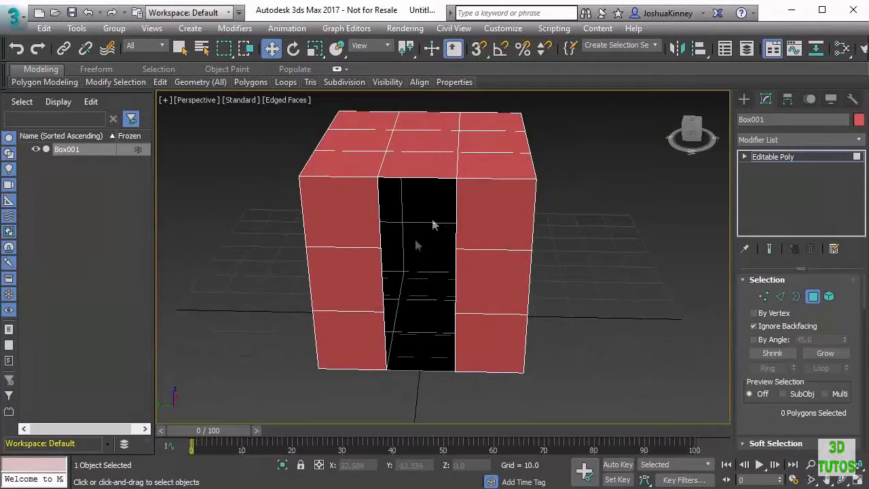
{"action": "middle_click_drag", "start_coordinate": [412, 295], "coordinate": [482, 300], "text": "alt"}
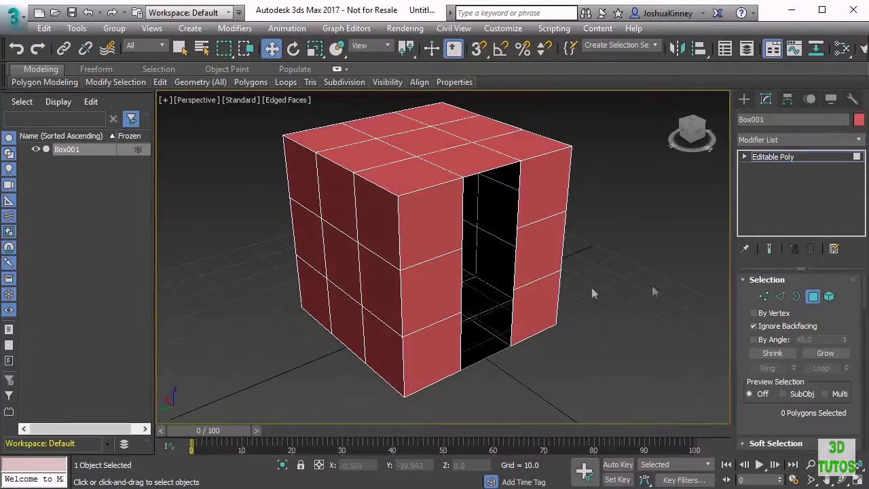
{"action": "left_click", "coordinate": [797, 297]}
{"action": "left_click", "coordinate": [514, 276]}
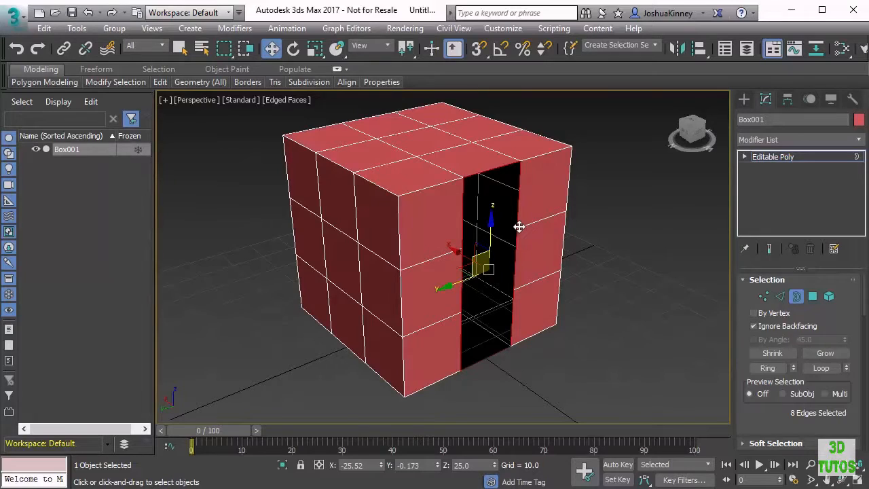
Extrude the selected border outward along the X axis by about 17 units using Shift+Move
{"action": "middle_click_drag", "start_coordinate": [461, 252], "coordinate": [488, 272], "text": "alt"}
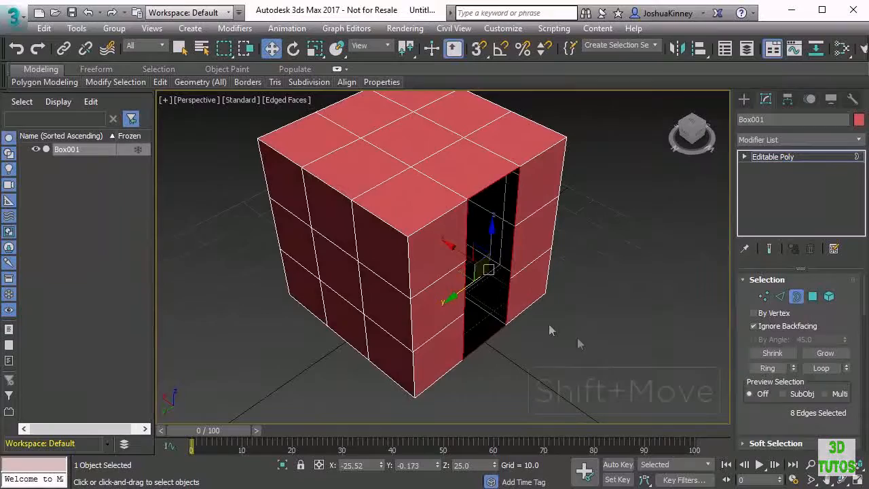
{"action": "left_click_drag", "start_coordinate": [454, 249], "coordinate": [523, 278], "text": "shift"}
{"action": "mouse_move", "coordinate": [523, 277]}
{"action": "middle_mouse_down", "text": "alt"}
{"action": "mouse_move", "coordinate": [568, 296]}
{"action": "mouse_move", "coordinate": [451, 230]}
{"action": "mouse_move", "coordinate": [529, 274]}
{"action": "mouse_move", "coordinate": [527, 291]}
{"action": "middle_mouse_up", "text": "alt"}
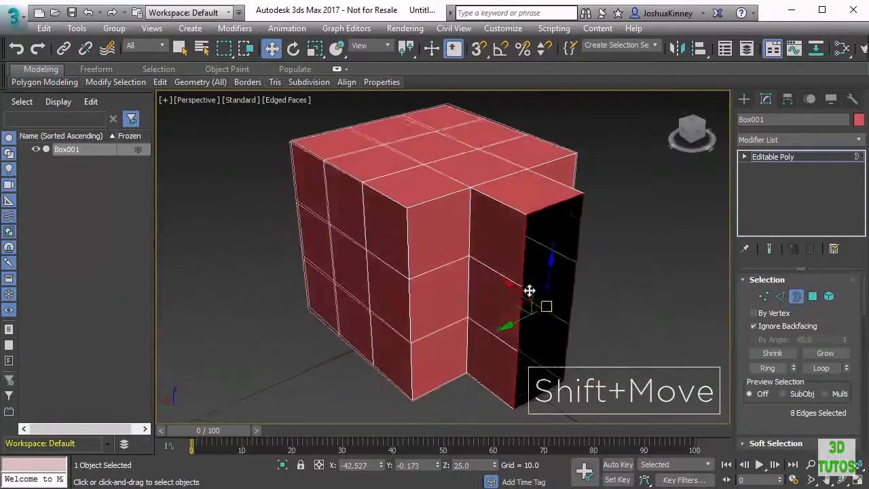
{"action": "middle_click_drag", "start_coordinate": [593, 276], "coordinate": [466, 301], "text": "alt"}
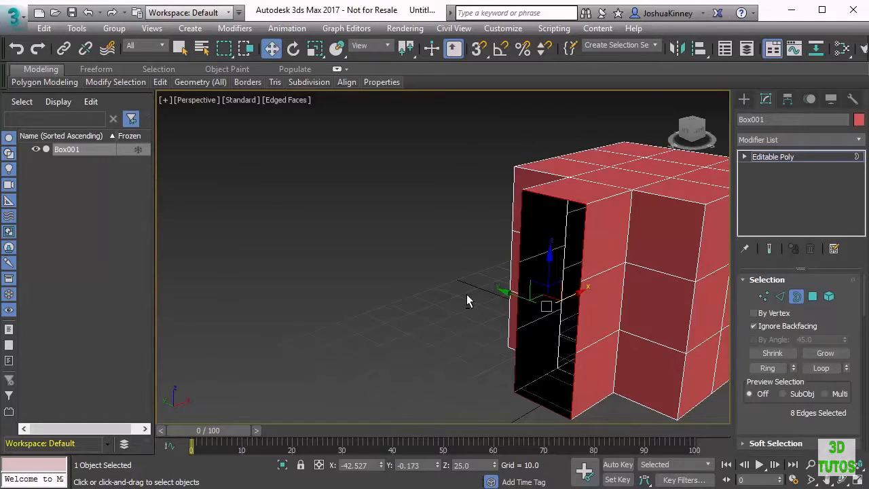
{"action": "middle_click_drag", "start_coordinate": [441, 268], "coordinate": [461, 270], "text": "alt"}
Switch to Element level and select the cube's entire mesh as one element
{"action": "left_click", "coordinate": [829, 296]}
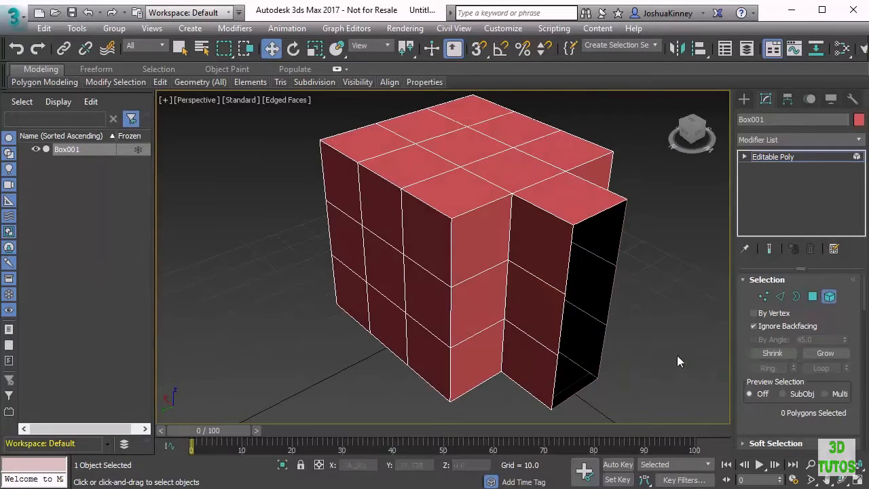
{"action": "left_click", "coordinate": [541, 233]}
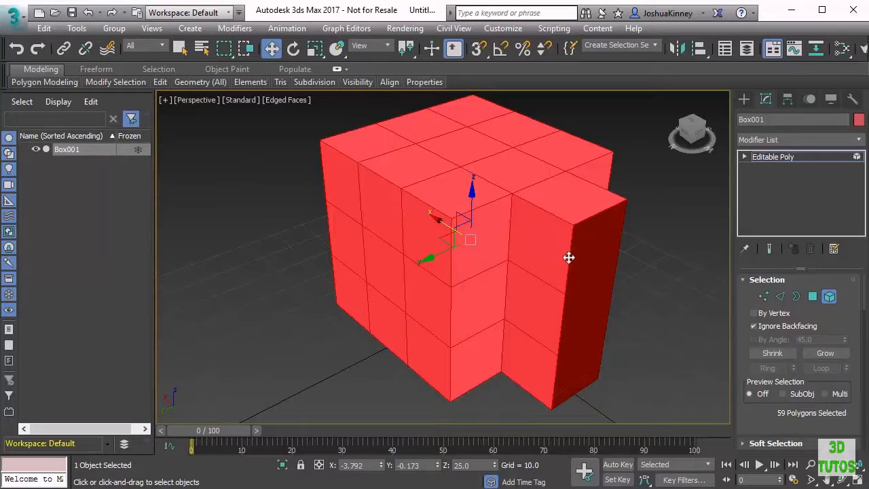
{"action": "scroll", "coordinate": [511, 290], "scroll_direction": "down", "scroll_amount": 3}
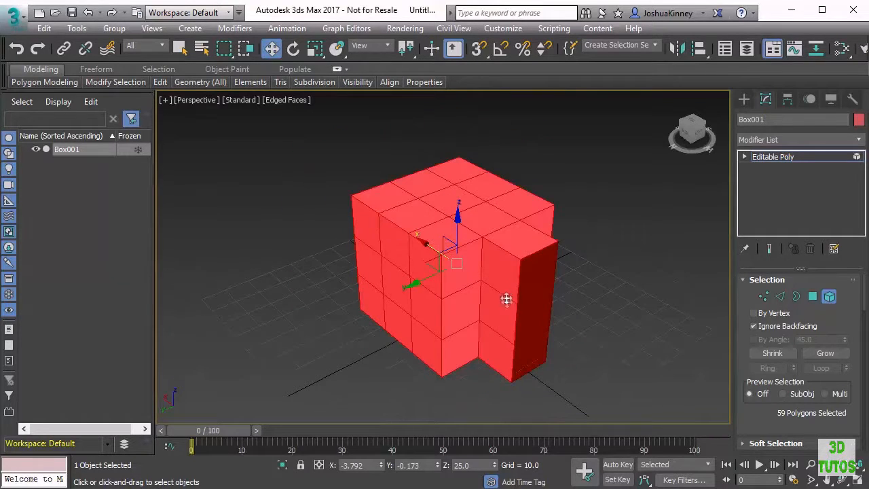